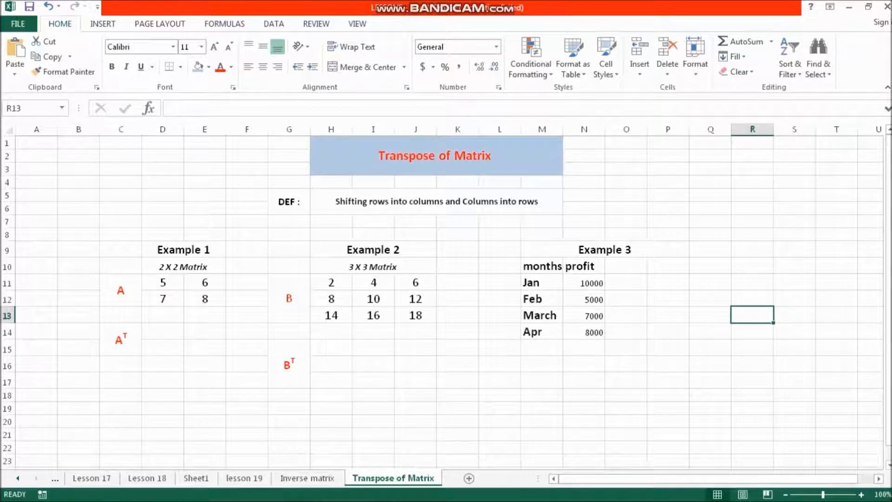
- Review the transpose definition, Example 1's 2 X 2 matrix A and the empty area reserved for its transpose
{"action": "left_click", "coordinate": [436, 156]}
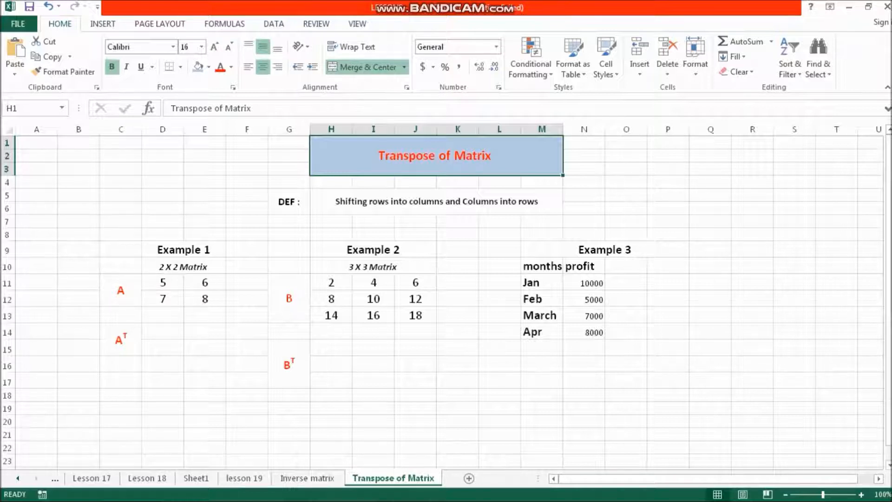
{"action": "left_click", "coordinate": [436, 202]}
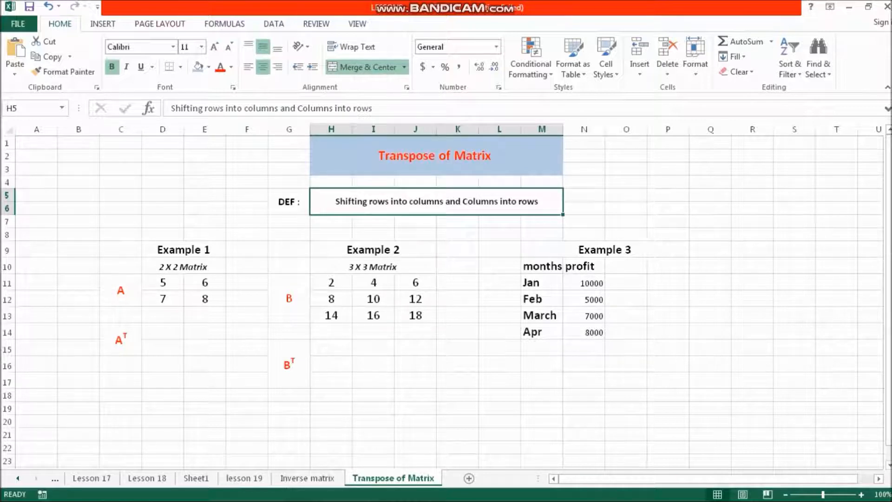
{"action": "left_click", "coordinate": [205, 331]}
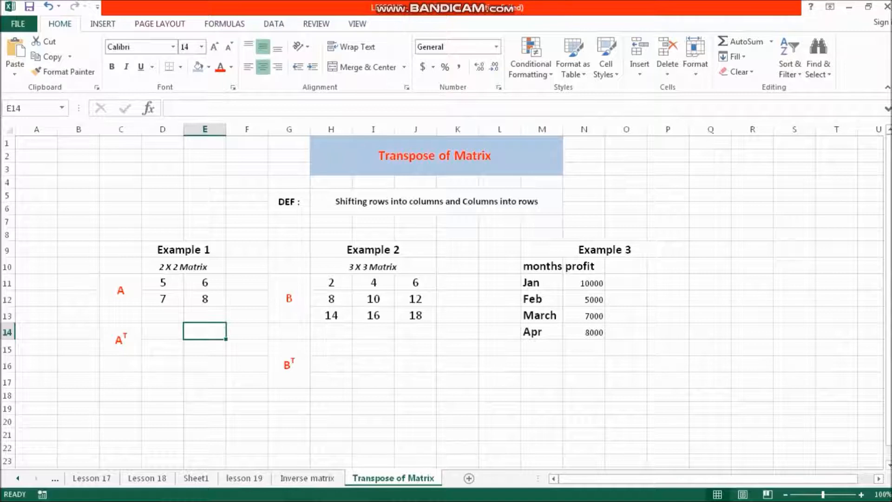
{"action": "left_click", "coordinate": [183, 249]}
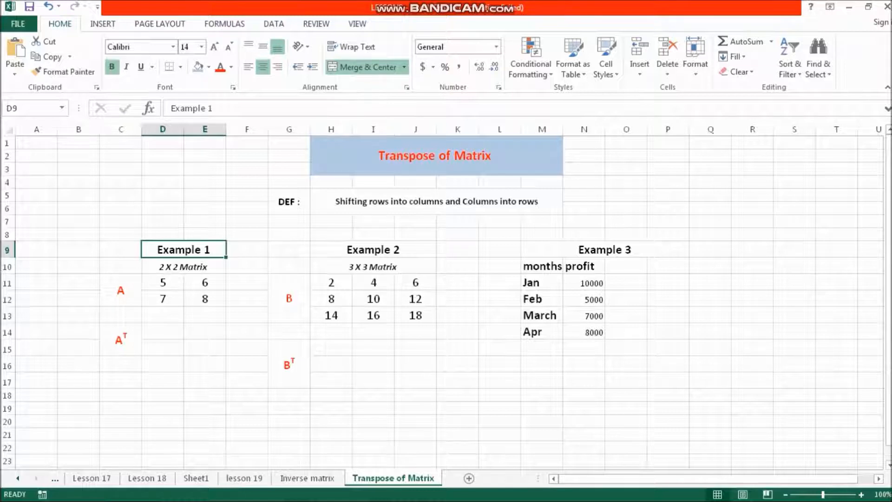
{"action": "left_click", "coordinate": [163, 299]}
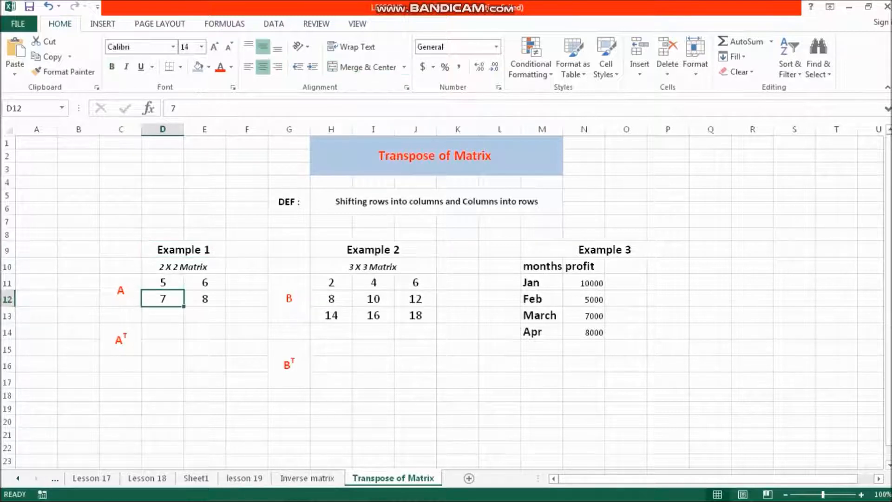
{"action": "left_click", "coordinate": [205, 299]}
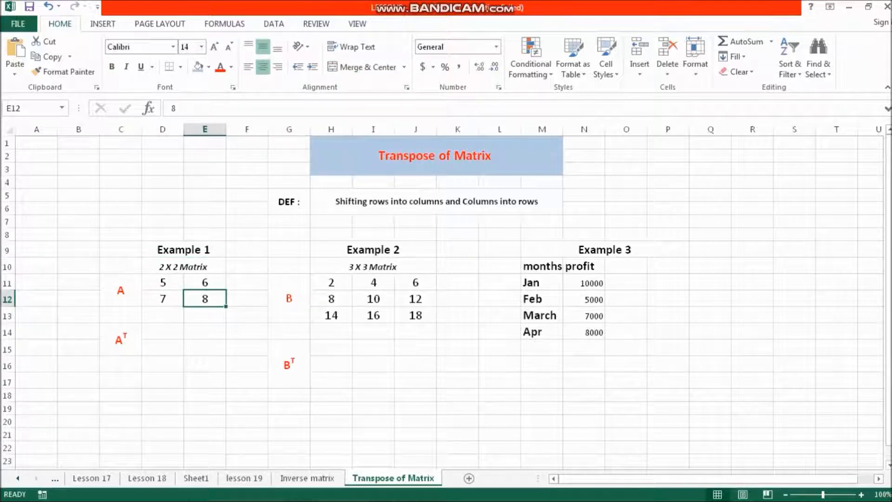
{"action": "left_click", "coordinate": [162, 332]}
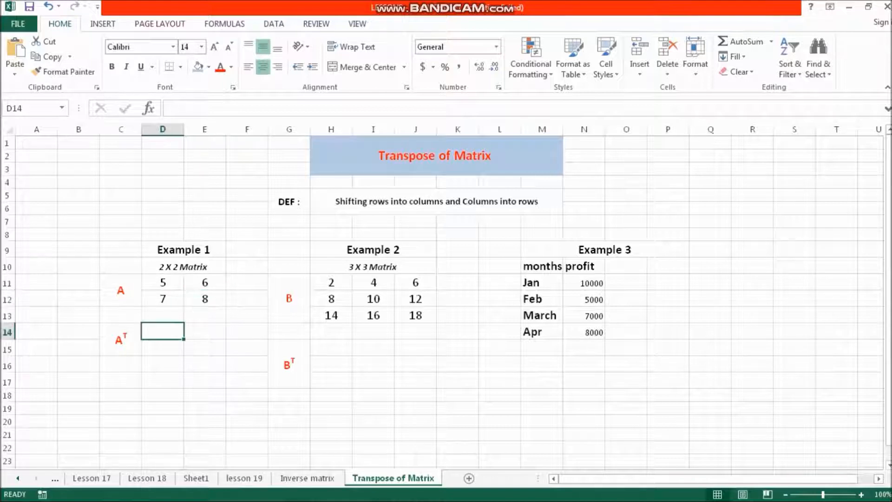
{"action": "left_click", "coordinate": [163, 380]}
{"action": "left_click_drag", "start_coordinate": [163, 332], "coordinate": [205, 349]}
{"action": "left_click", "coordinate": [205, 380]}
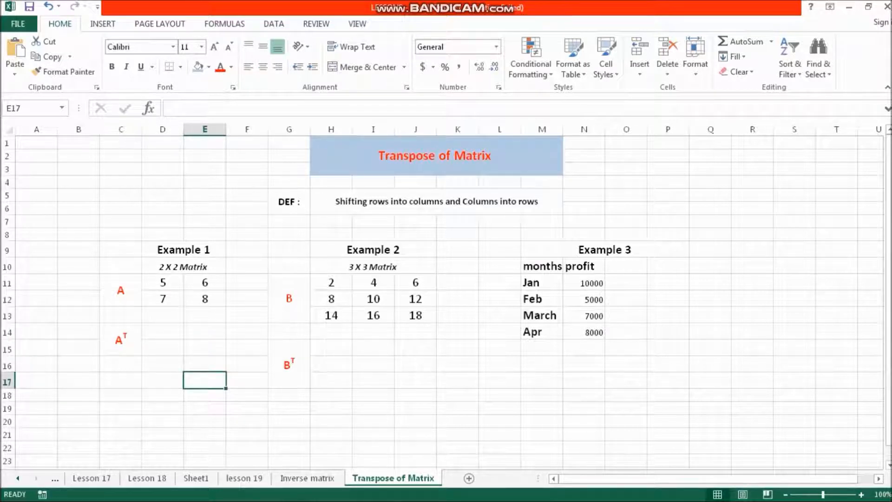
{"action": "left_click", "coordinate": [162, 364]}
- Fill D14:E15 with the array formula =TRANSPOSE(D11:E12) to transpose matrix A
{"action": "left_click_drag", "start_coordinate": [162, 332], "coordinate": [205, 348]}
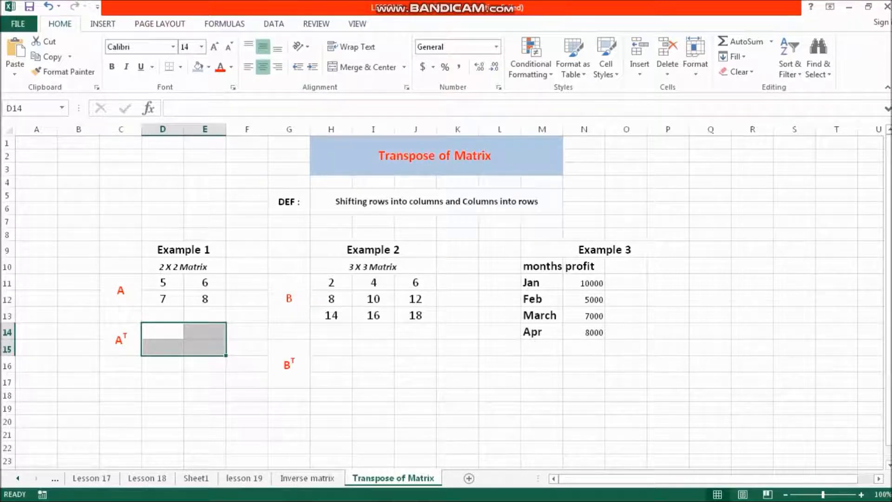
{"action": "type", "text": "="}
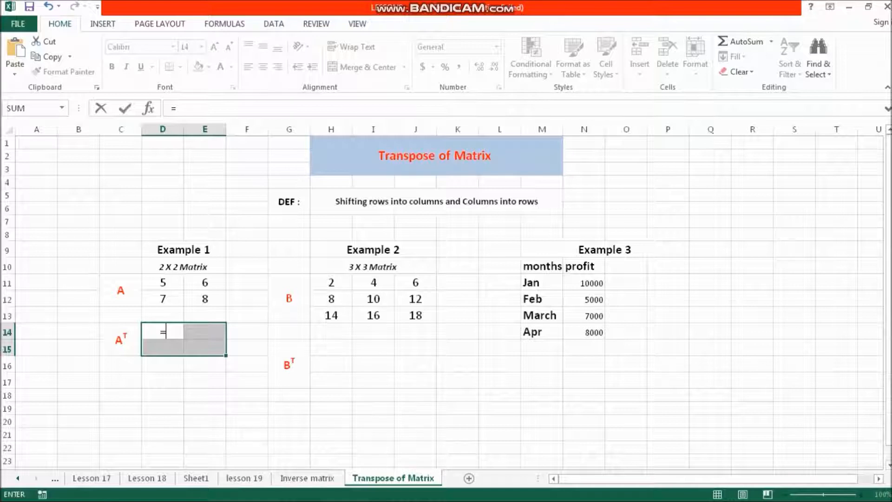
{"action": "type", "text": "trznspose"}
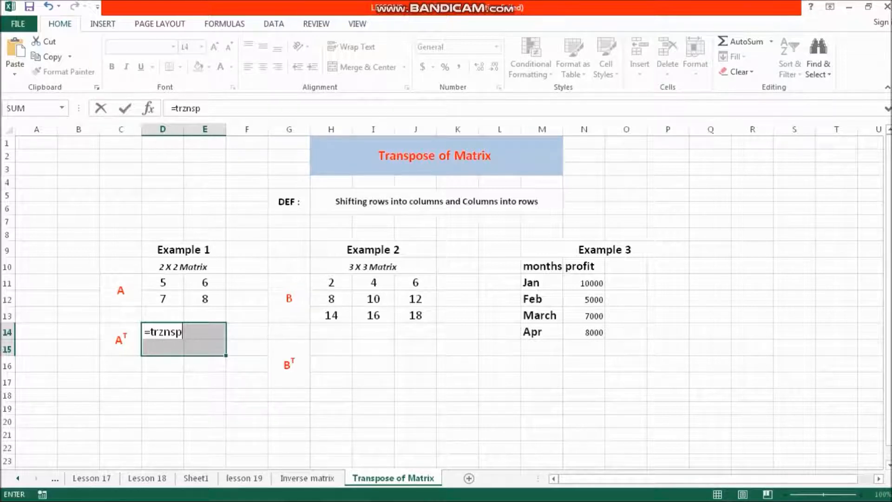
{"action": "key", "text": "BackSpace"}
{"action": "key", "text": "BackSpace"}
{"action": "key", "text": "BackSpace"}
{"action": "key", "text": "BackSpace"}
{"action": "key", "text": "BackSpace"}
{"action": "key", "text": "BackSpace"}
{"action": "key", "text": "BackSpace"}
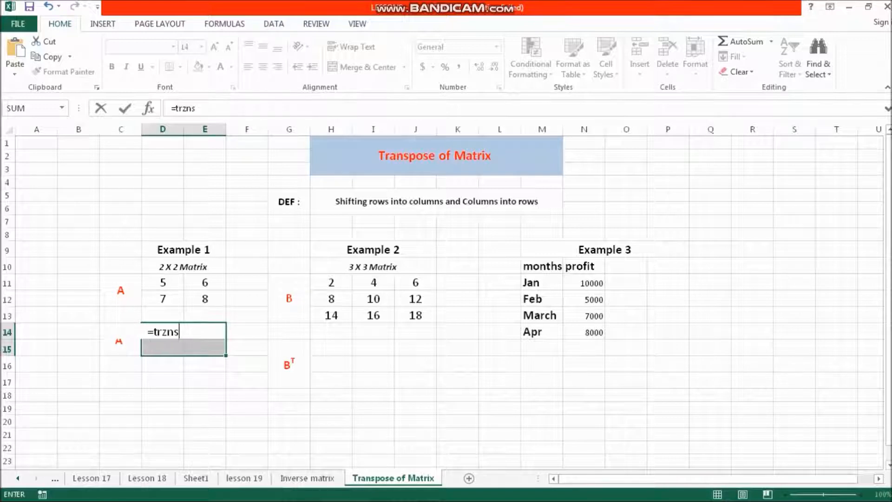
{"action": "type", "text": "anspose"}
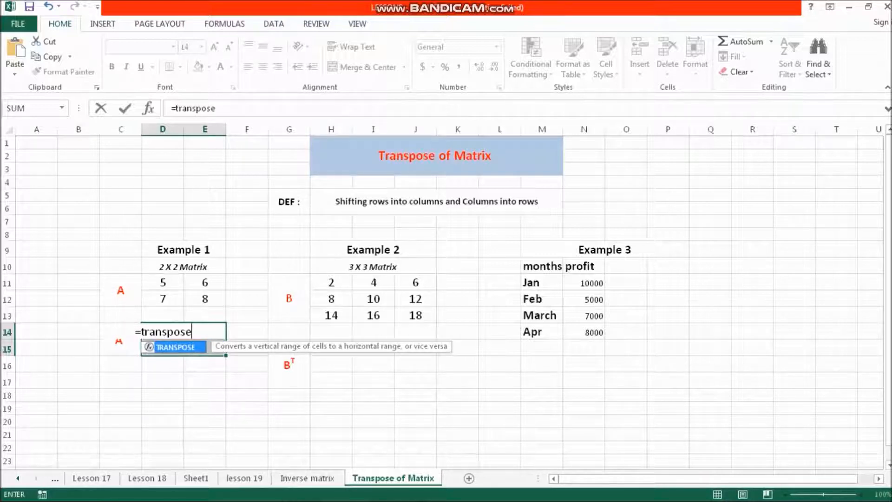
{"action": "type", "text": "("}
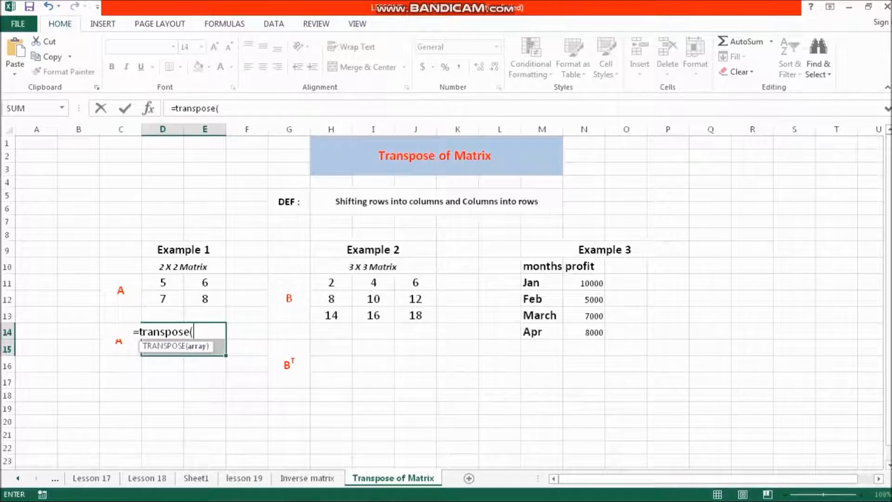
{"action": "left_click_drag", "start_coordinate": [160, 283], "coordinate": [218, 299]}
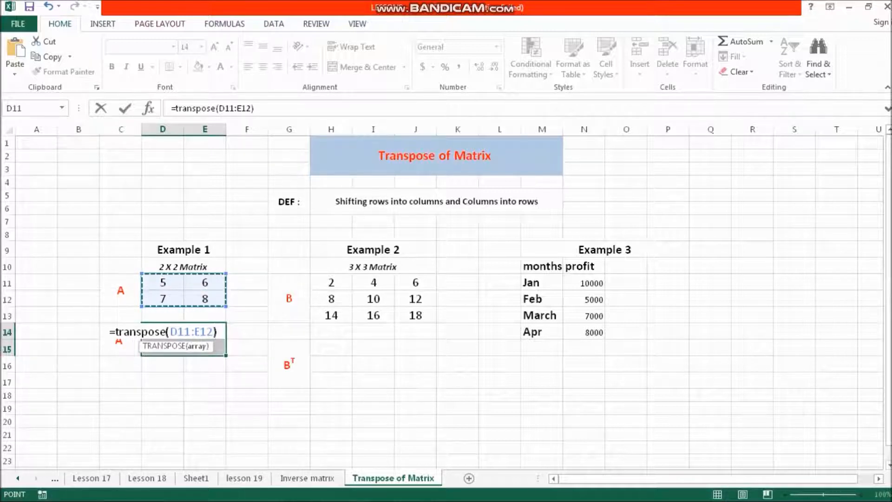
{"action": "type", "text": ")"}
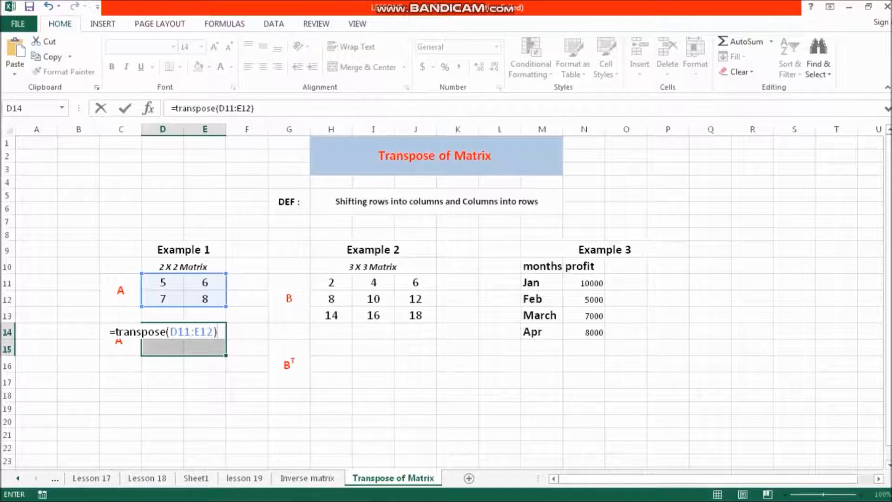
{"action": "key", "text": "ctrl+shift+Return"}
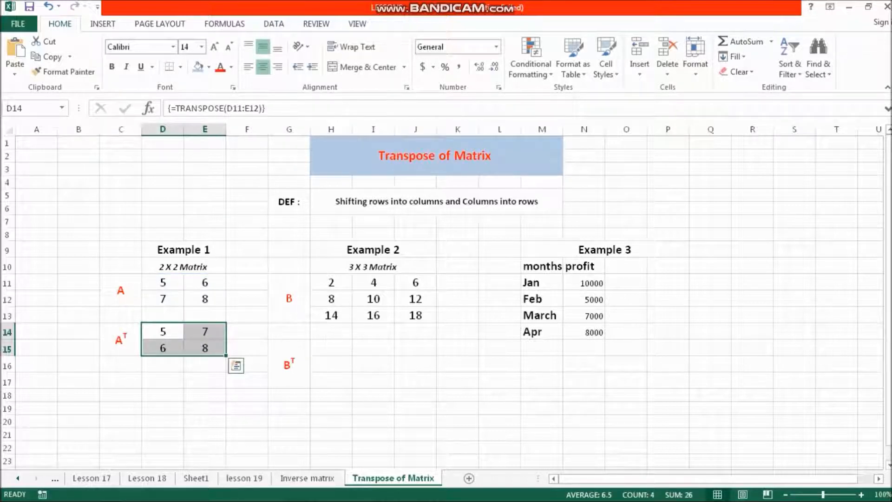
- Compare each row of matrix A with the corresponding column of its transpose in D14:E15
{"action": "left_click", "coordinate": [205, 395]}
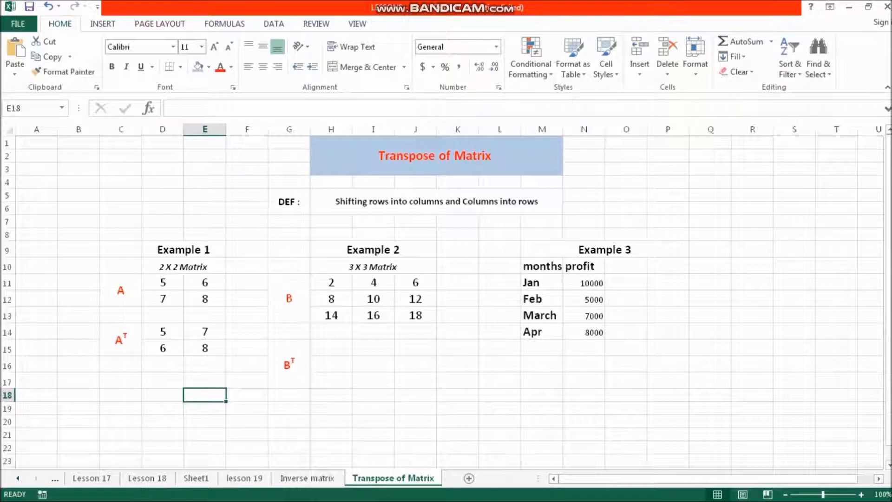
{"action": "left_click_drag", "start_coordinate": [162, 283], "coordinate": [206, 282]}
{"action": "left_click_drag", "start_coordinate": [162, 331], "coordinate": [162, 348]}
{"action": "left_click_drag", "start_coordinate": [162, 299], "coordinate": [204, 299]}
{"action": "left_click_drag", "start_coordinate": [205, 332], "coordinate": [205, 348]}
{"action": "left_click", "coordinate": [205, 380]}
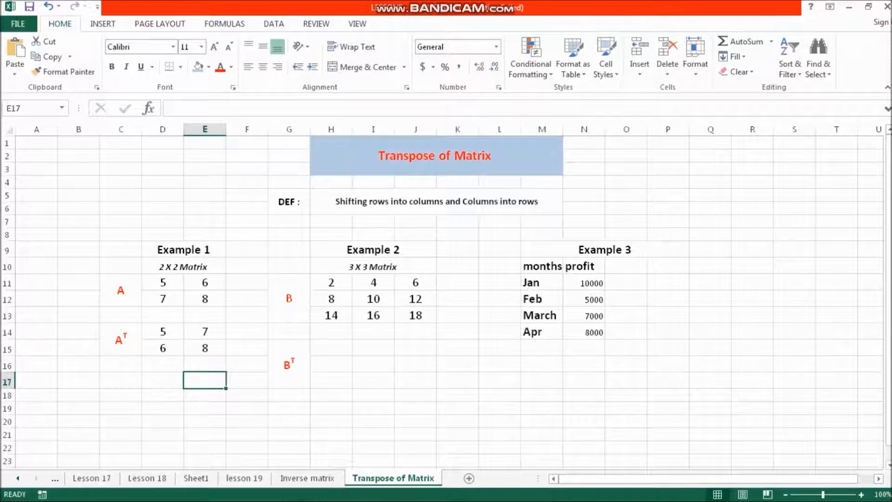
- Fill H15:J17 with the array formula =TRANSPOSE(H11:J13) to transpose the 3 X 3 matrix B
{"action": "left_click", "coordinate": [374, 347]}
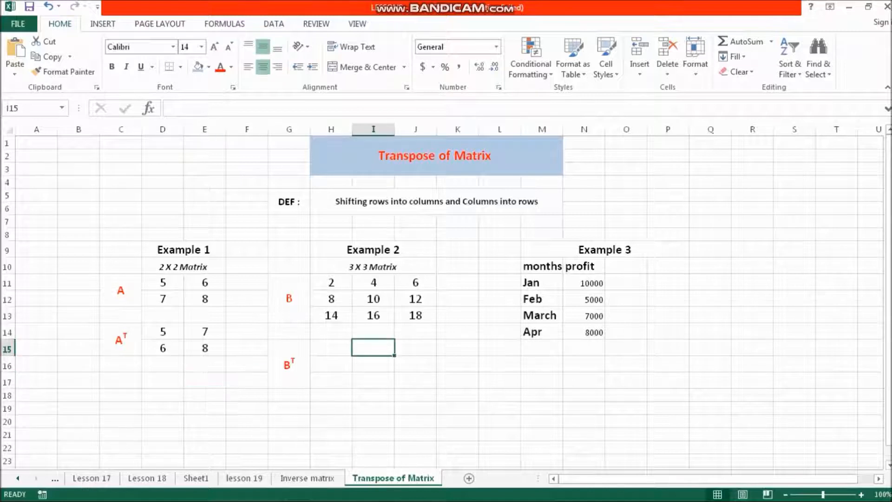
{"action": "left_click", "coordinate": [373, 267]}
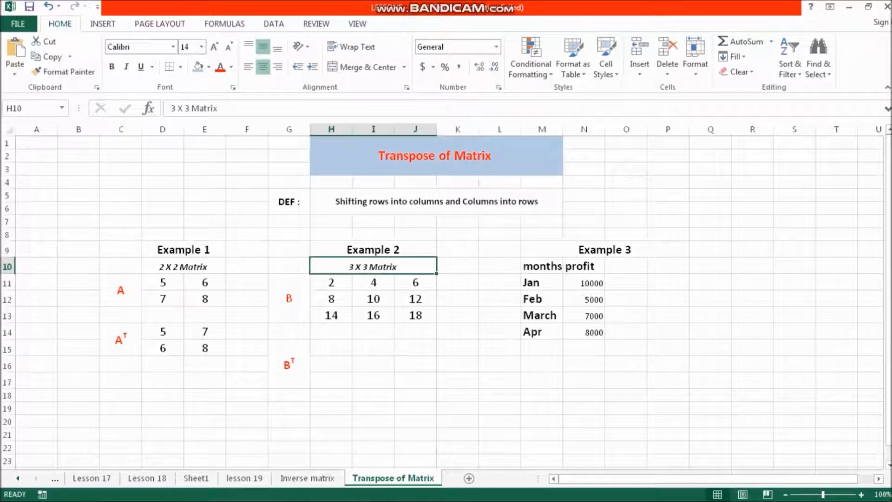
{"action": "left_click", "coordinate": [331, 380]}
{"action": "left_click_drag", "start_coordinate": [331, 348], "coordinate": [416, 381]}
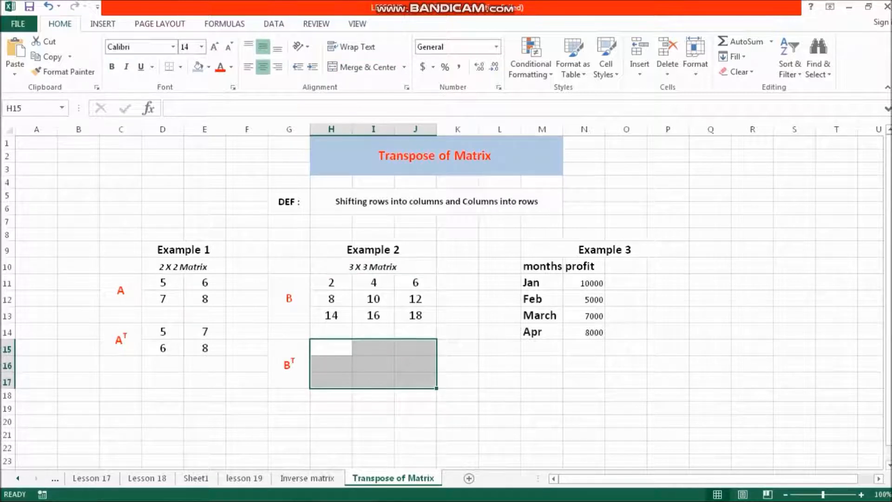
{"action": "type", "text": "="}
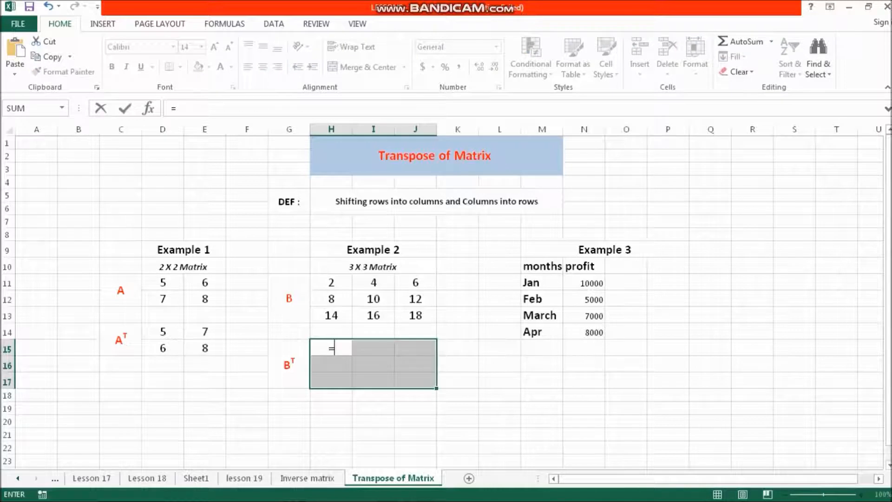
{"action": "type", "text": "trans"}
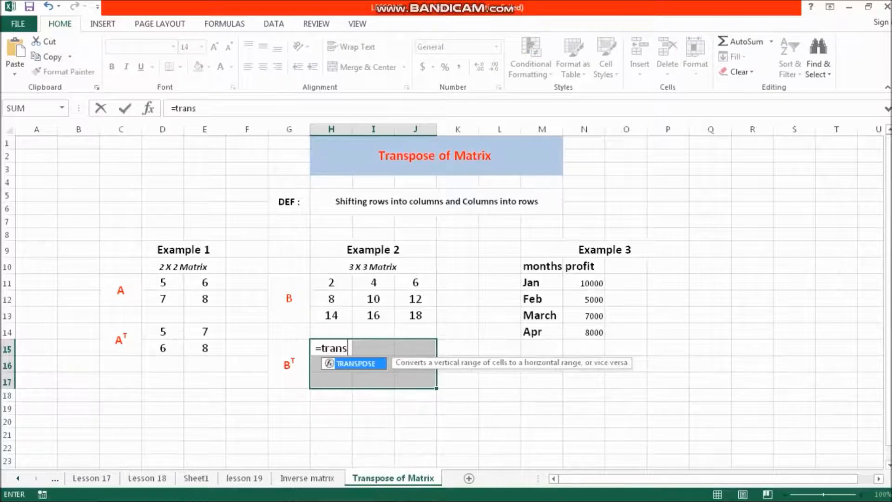
{"action": "type", "text": "pose("}
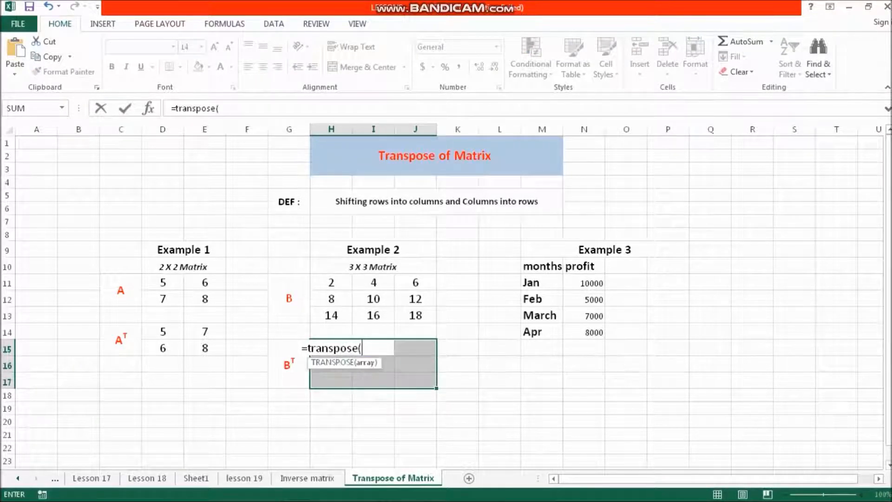
{"action": "left_click_drag", "start_coordinate": [332, 282], "coordinate": [421, 318]}
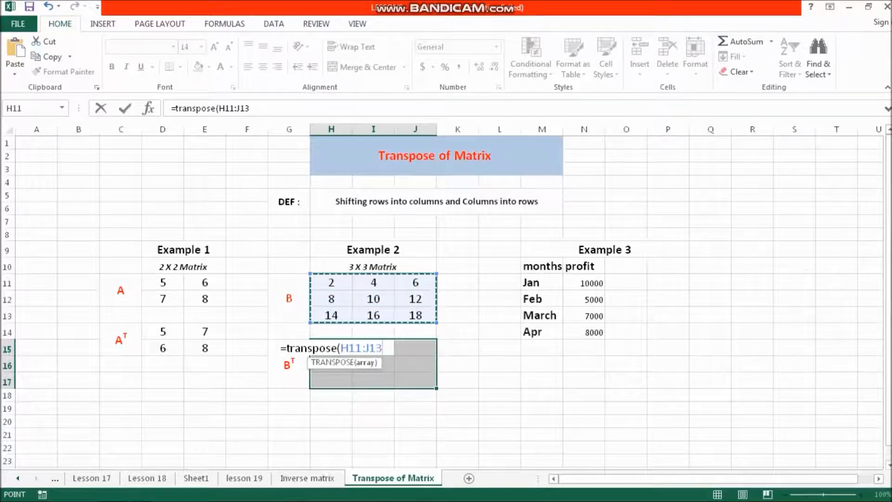
{"action": "type", "text": ")"}
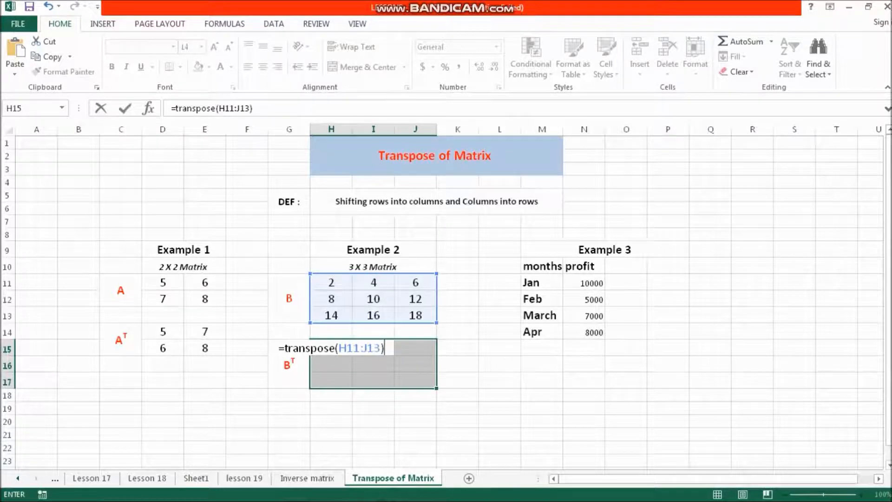
{"action": "key", "text": "ctrl+shift+Return"}
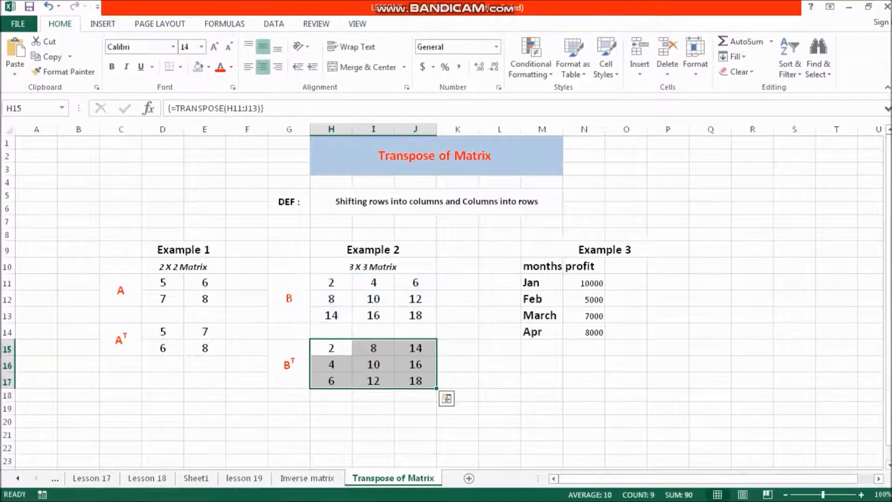
{"action": "left_click", "coordinate": [542, 421]}
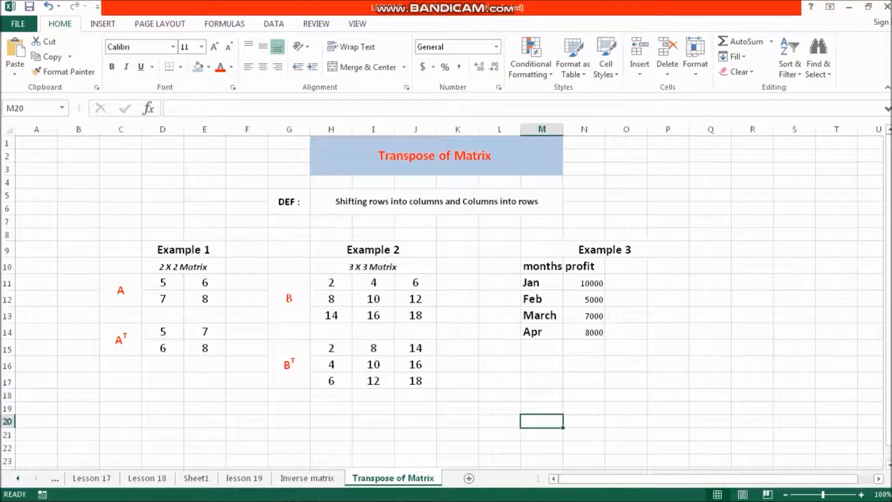
{"action": "left_click_drag", "start_coordinate": [331, 348], "coordinate": [416, 381]}
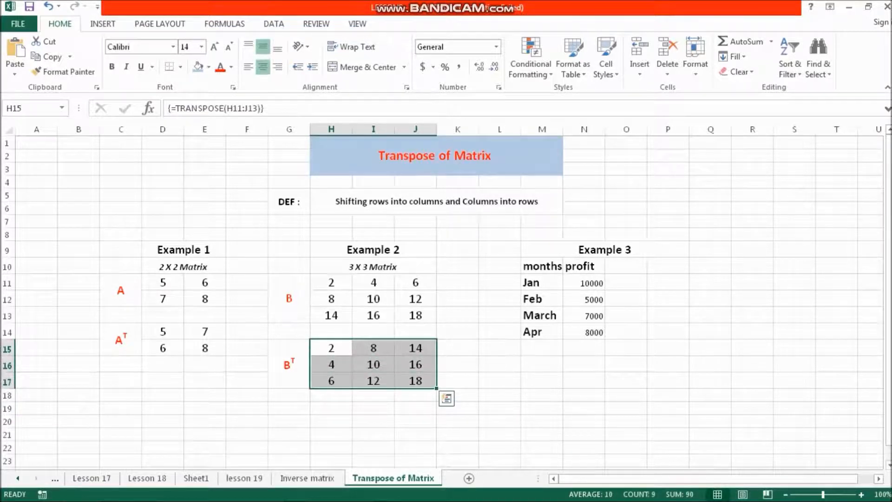
{"action": "left_click", "coordinate": [500, 381]}
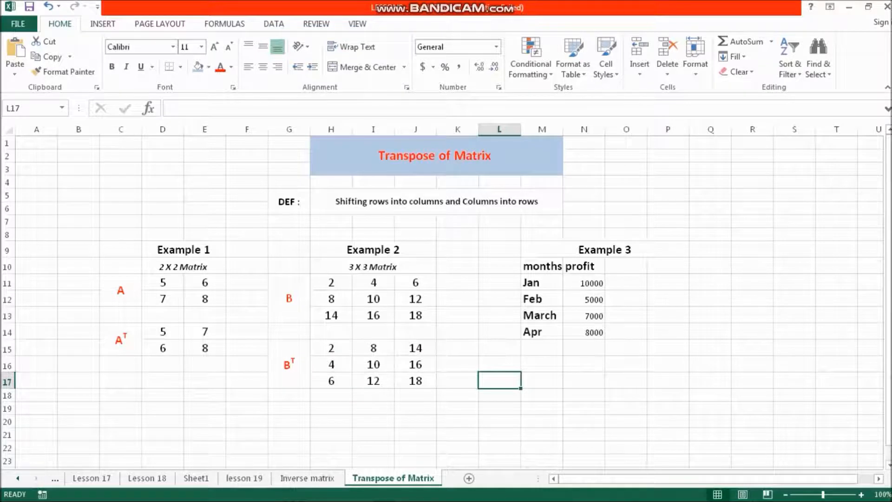
- Examine the months and profit columns of the Example 3 table
{"action": "left_click", "coordinate": [585, 381]}
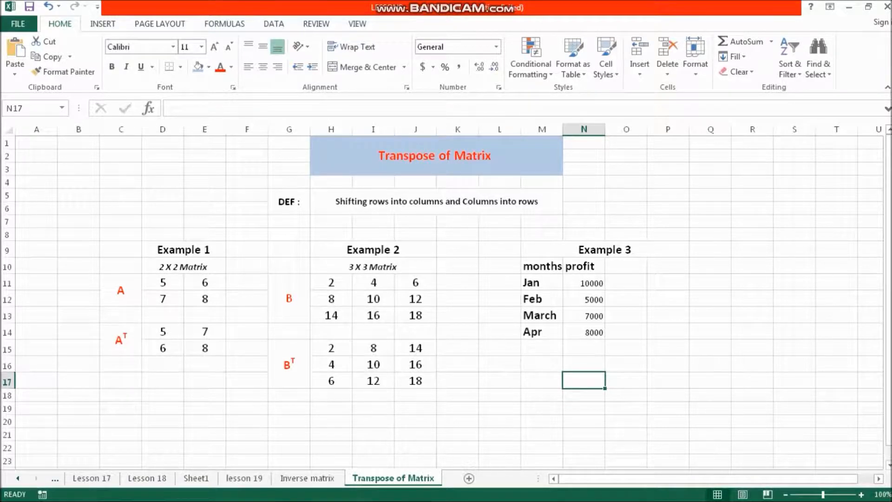
{"action": "left_click_drag", "start_coordinate": [542, 266], "coordinate": [541, 331]}
{"action": "left_click_drag", "start_coordinate": [584, 267], "coordinate": [584, 332]}
{"action": "left_click", "coordinate": [668, 315]}
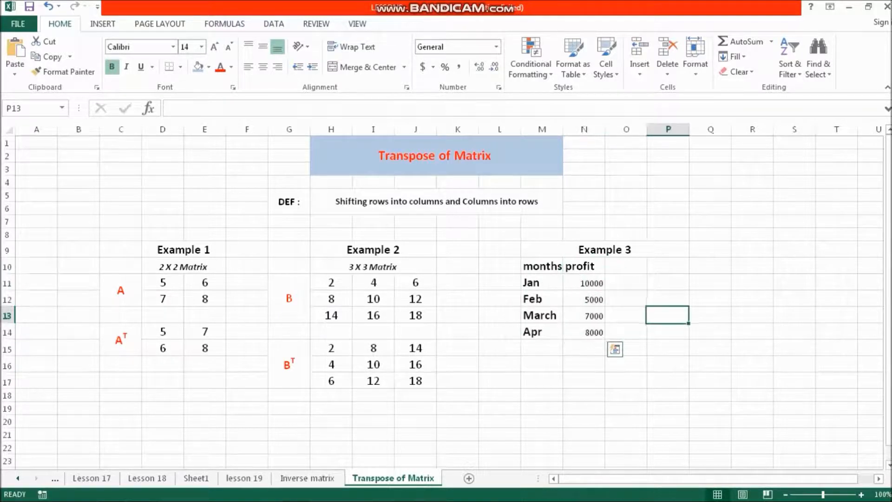
{"action": "left_click_drag", "start_coordinate": [542, 266], "coordinate": [541, 332]}
{"action": "left_click_drag", "start_coordinate": [584, 267], "coordinate": [584, 348]}
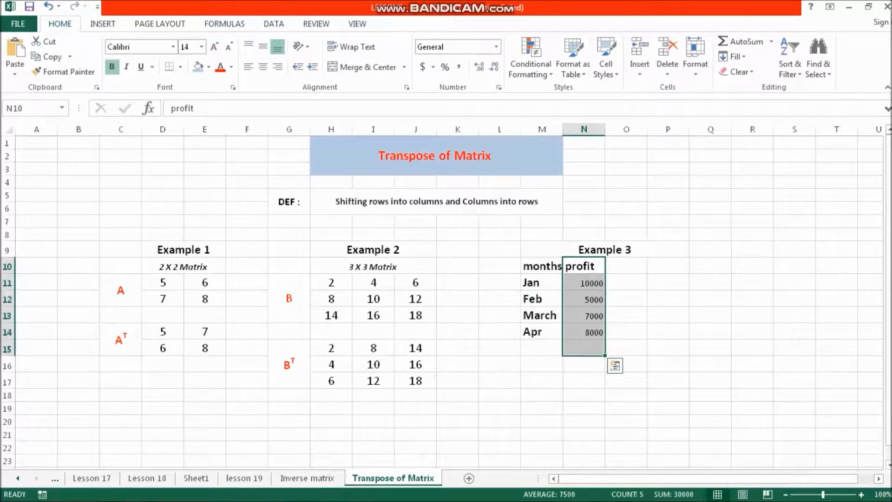
{"action": "left_click", "coordinate": [668, 315]}
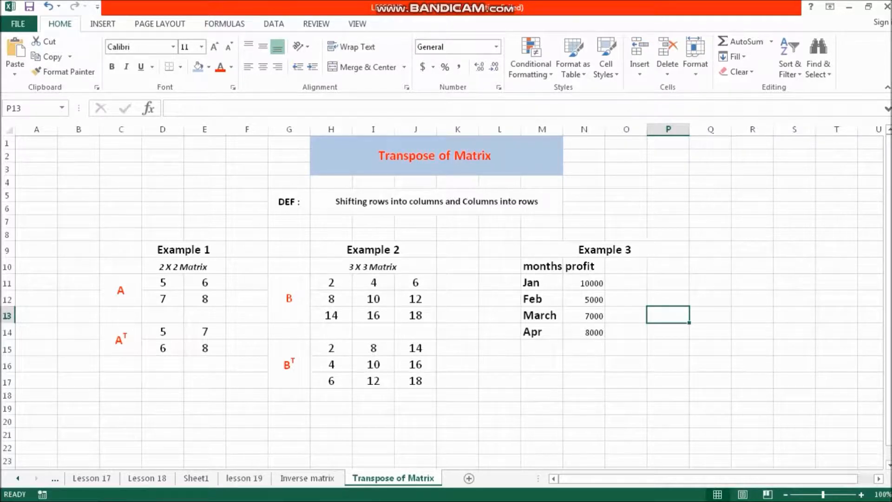
- Fill M16:Q17 with the array formula =TRANSPOSE(M10:N14) to transpose the months and profit table
{"action": "left_click", "coordinate": [541, 363]}
{"action": "left_click_drag", "start_coordinate": [542, 364], "coordinate": [710, 380]}
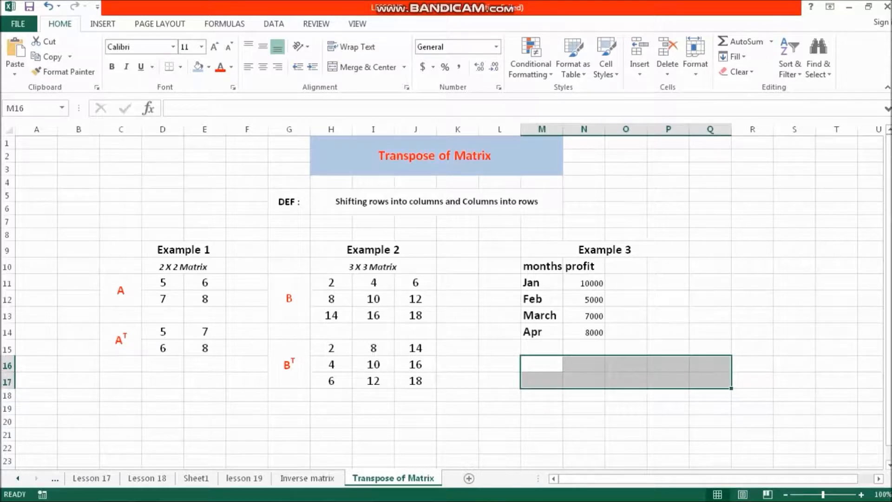
{"action": "type", "text": "=t"}
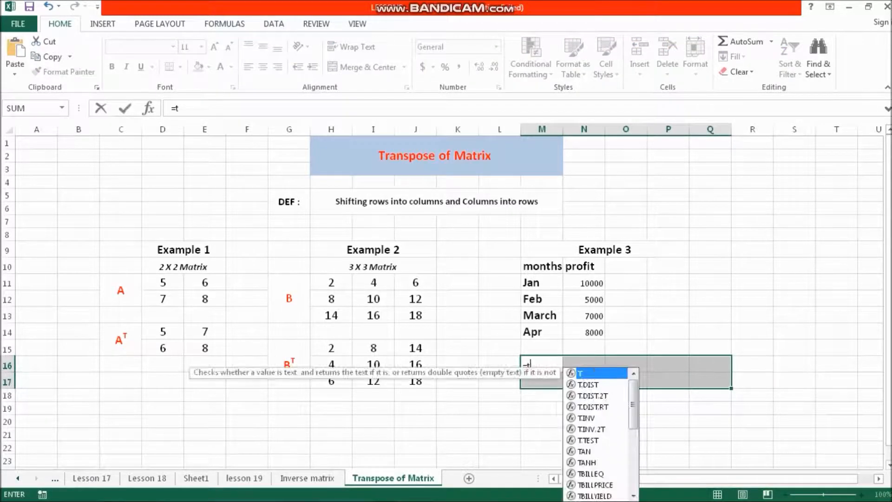
{"action": "type", "text": "ranpose"}
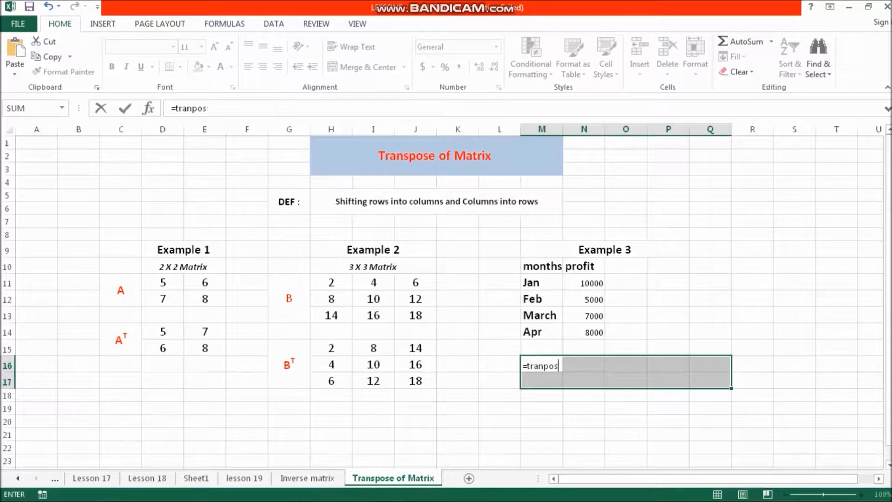
{"action": "key", "text": "BackSpace"}
{"action": "key", "text": "BackSpace"}
{"action": "key", "text": "BackSpace"}
{"action": "key", "text": "BackSpace"}
{"action": "type", "text": "spos"}
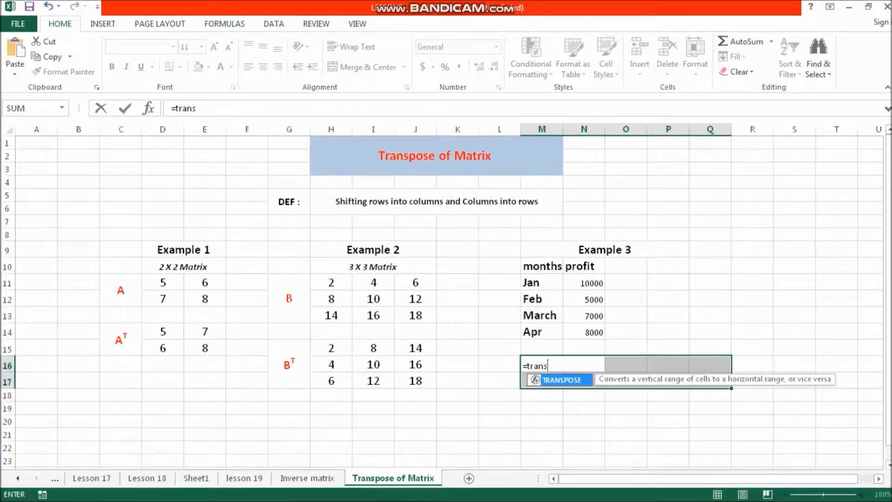
{"action": "type", "text": "e("}
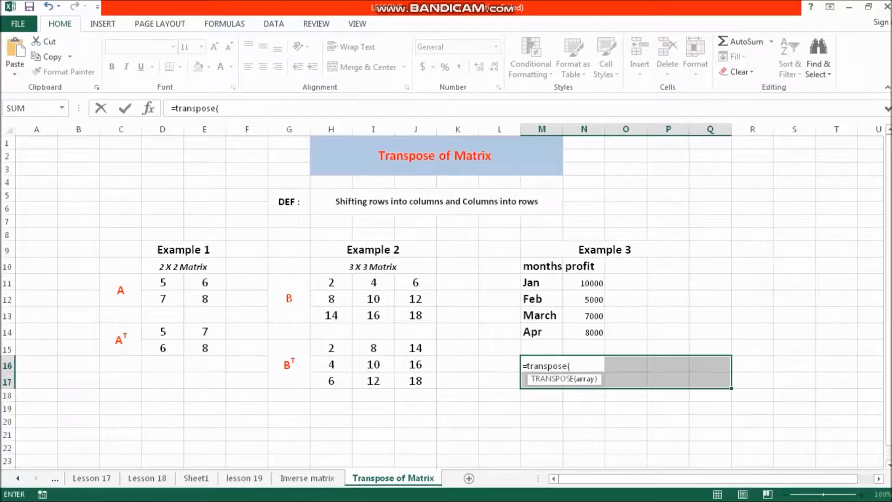
{"action": "left_click_drag", "start_coordinate": [541, 266], "coordinate": [583, 348]}
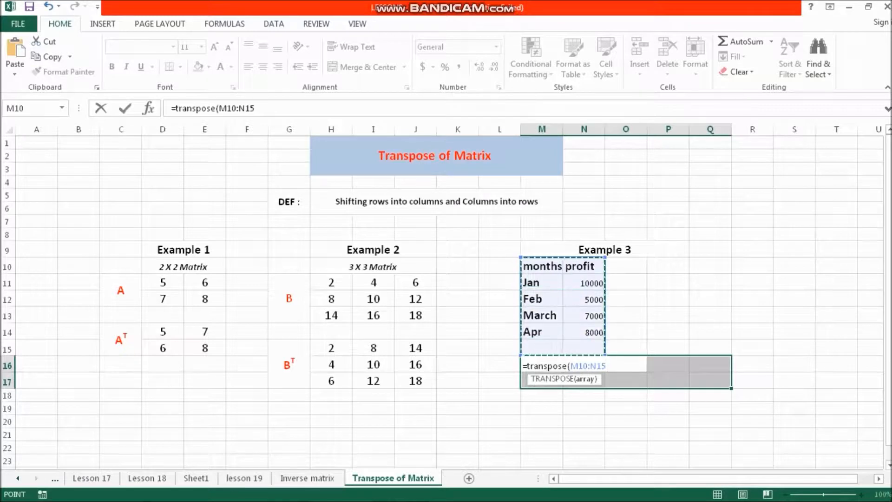
{"action": "left_click_drag", "start_coordinate": [590, 321], "coordinate": [590, 332]}
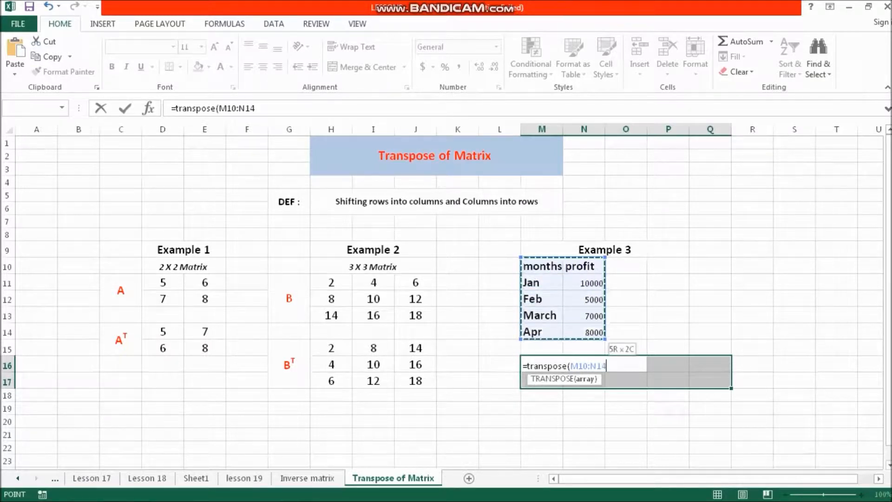
{"action": "type", "text": ")"}
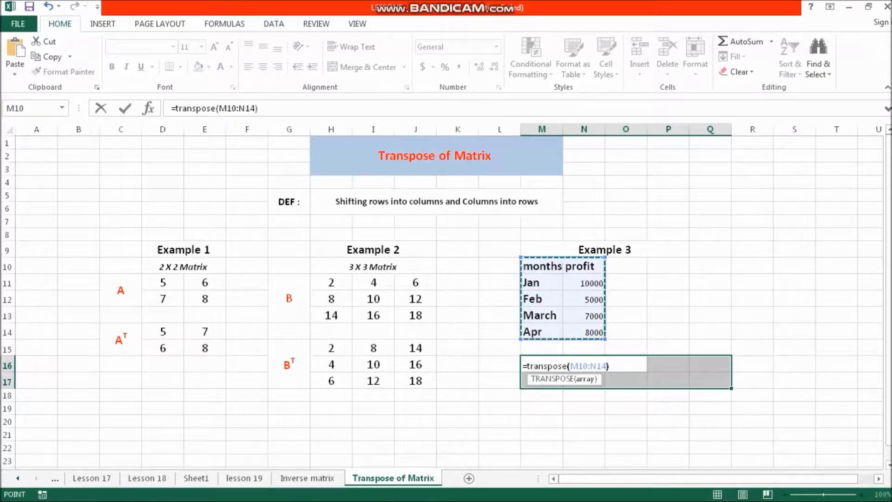
{"action": "key", "text": "ctrl+shift+Return"}
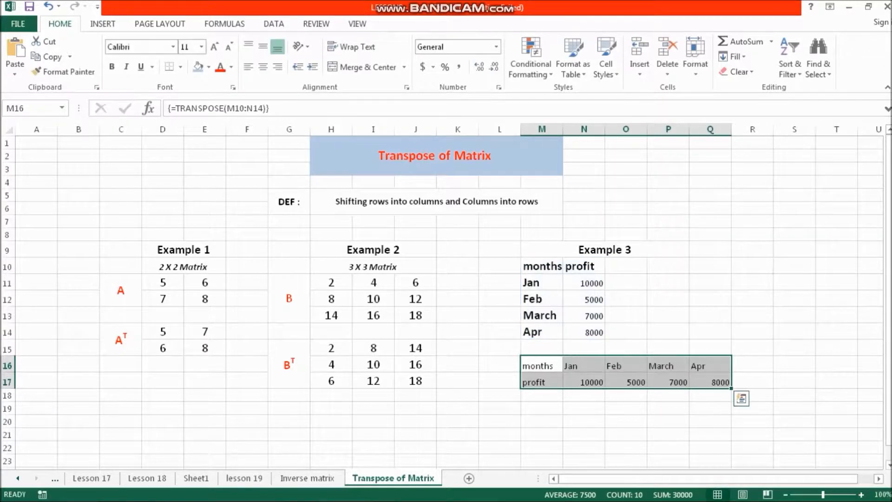
{"action": "left_click", "coordinate": [710, 333]}
{"action": "scroll", "coordinate": [710, 332], "scroll_direction": "down", "scroll_amount": 2}
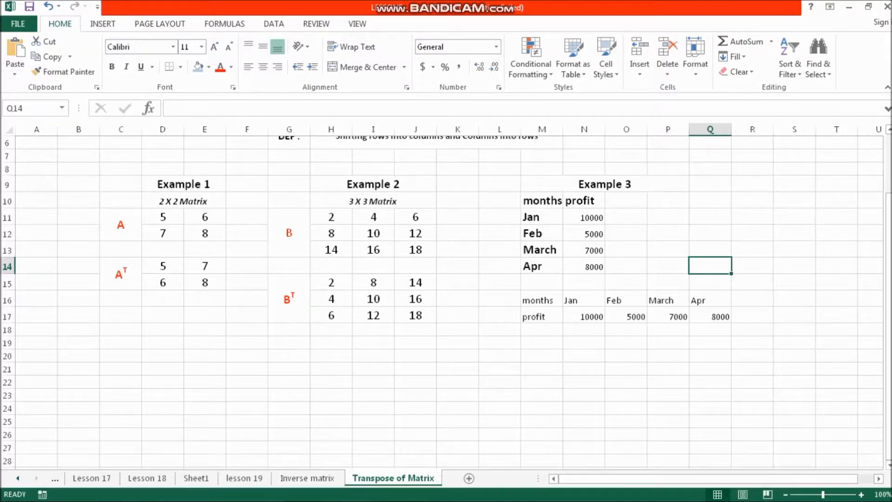
{"action": "left_click_drag", "start_coordinate": [889, 260], "coordinate": [889, 199]}
{"action": "left_click", "coordinate": [888, 199]}
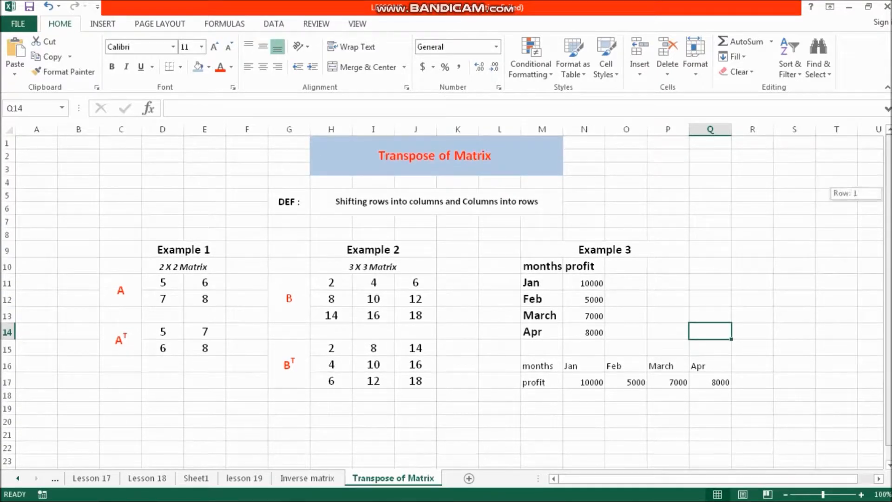